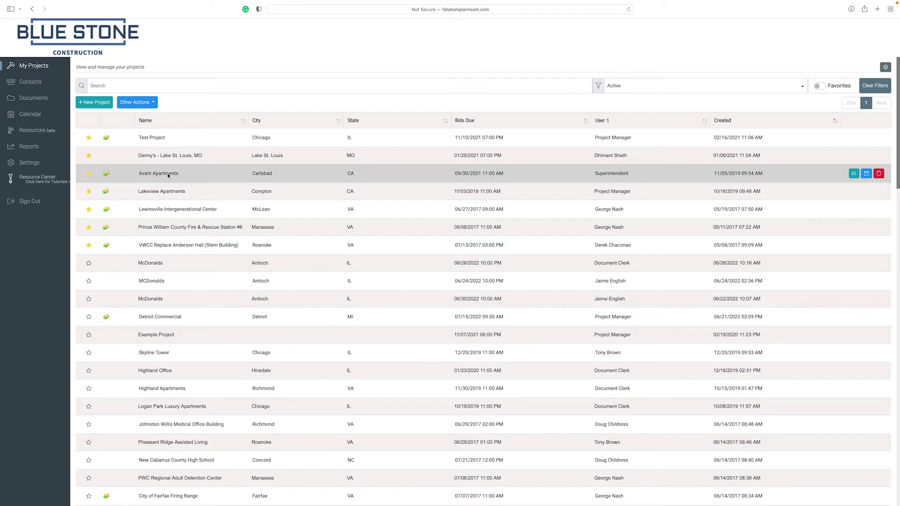
Open the Avant Apartments bid forms and choose to add participants from the address book.
click(168, 174)
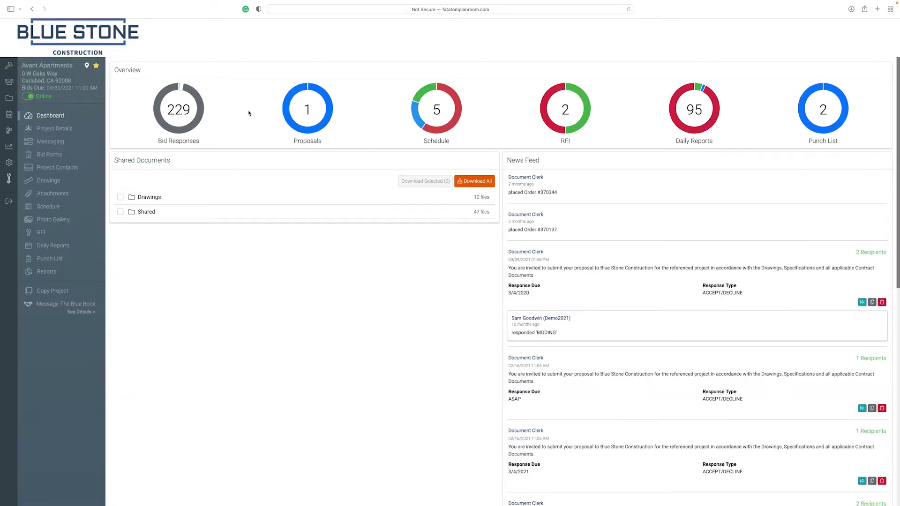
click(49, 155)
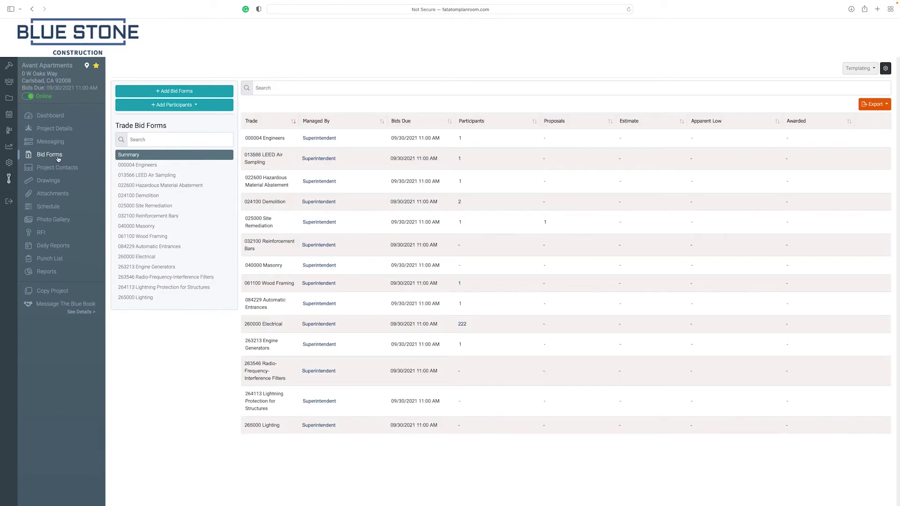
click(201, 107)
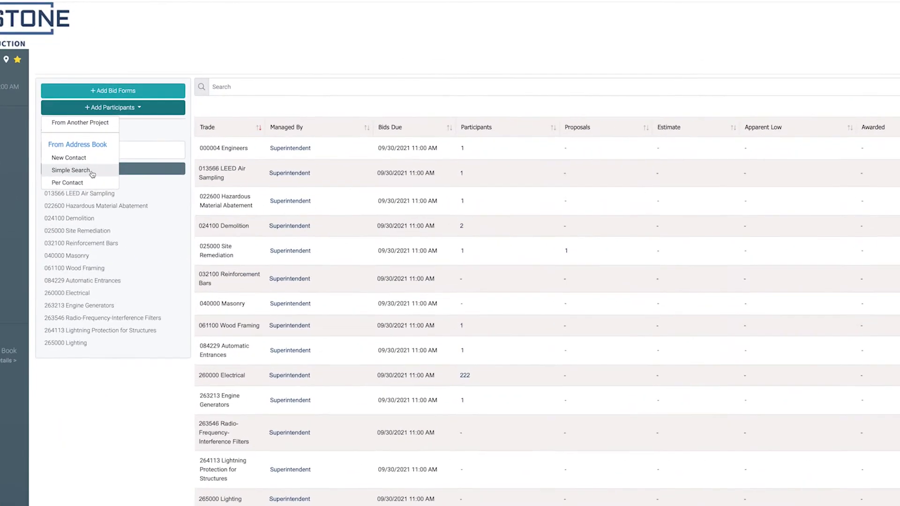
click(66, 179)
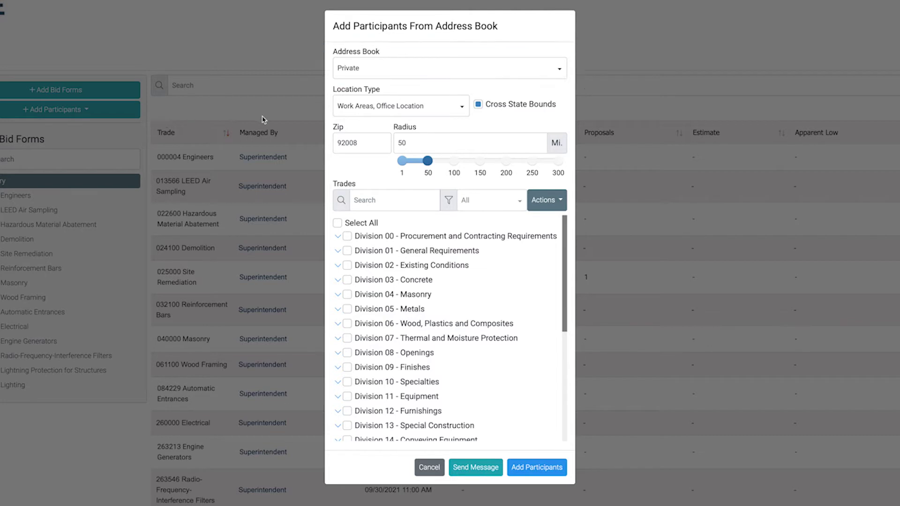
Search the Public address book alongside Private, and review the included location types.
click(395, 73)
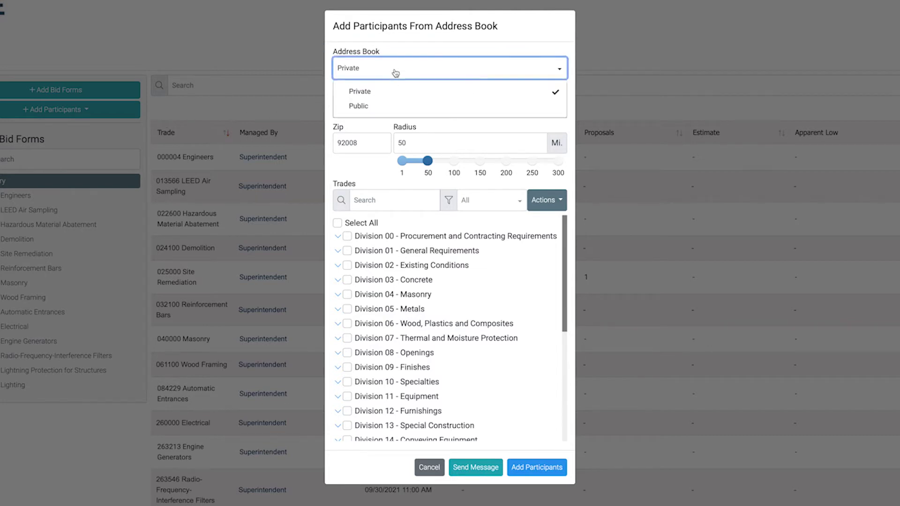
click(392, 109)
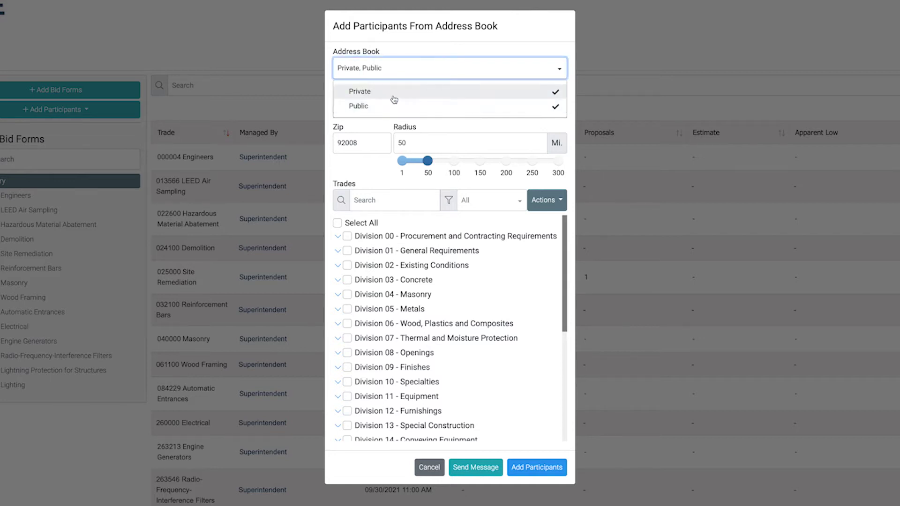
click(418, 50)
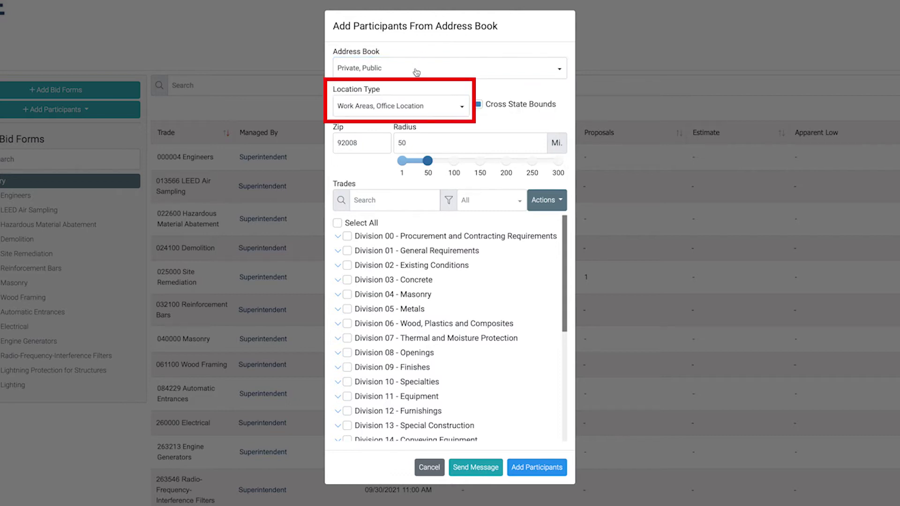
click(428, 110)
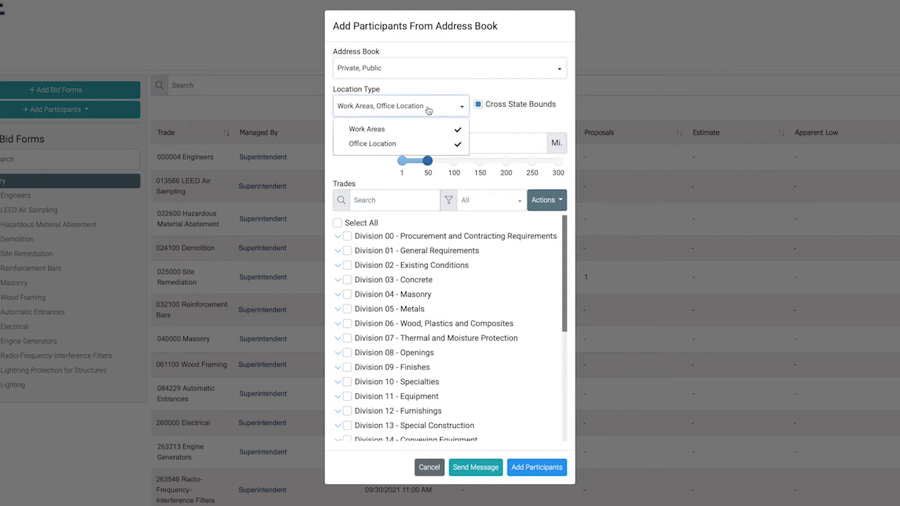
click(428, 110)
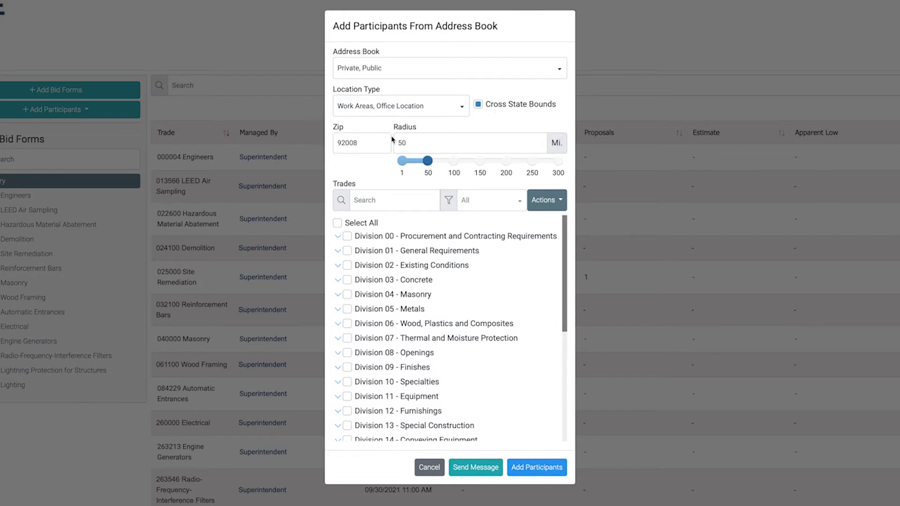
Add participants within 100 miles for Division 03 and 09, excluding Tilt-Up and both Precast Structural trades.
drag(428, 162, 457, 166)
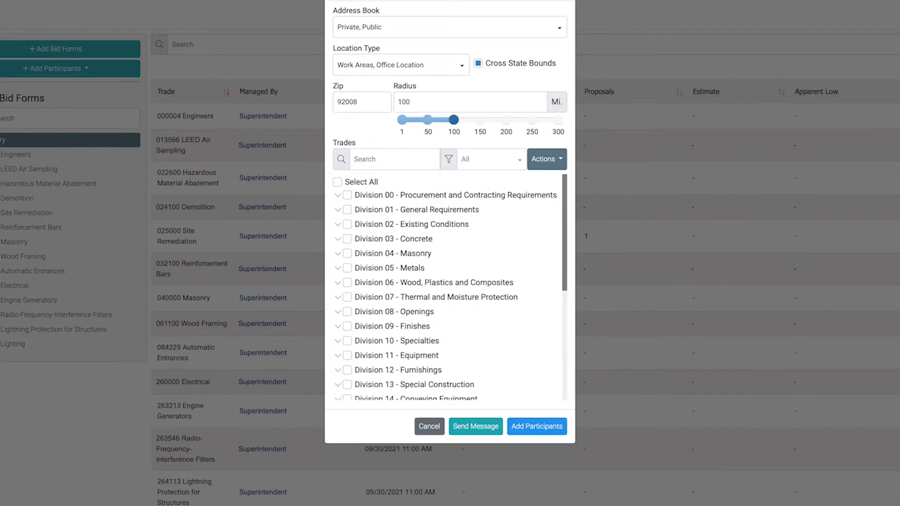
click(348, 236)
scroll(375, 262, down, 3)
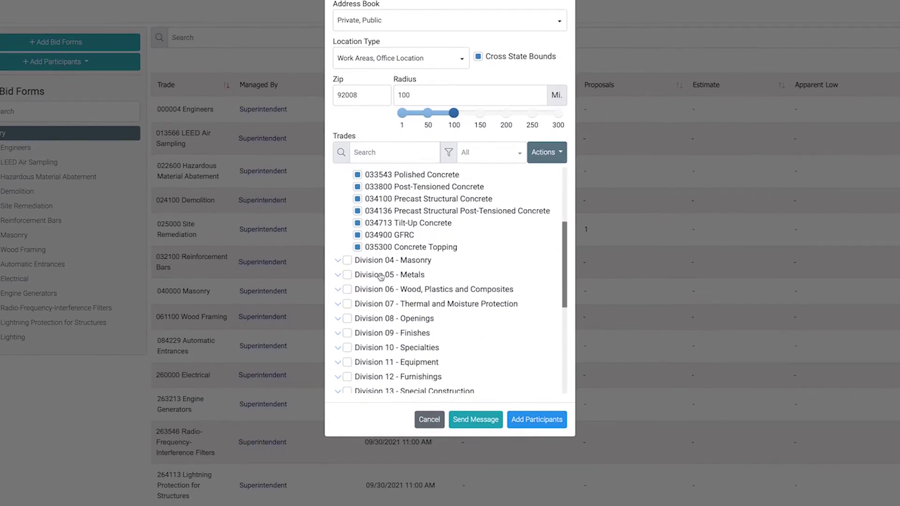
scroll(380, 276, up, 1)
click(357, 258)
click(358, 245)
click(358, 232)
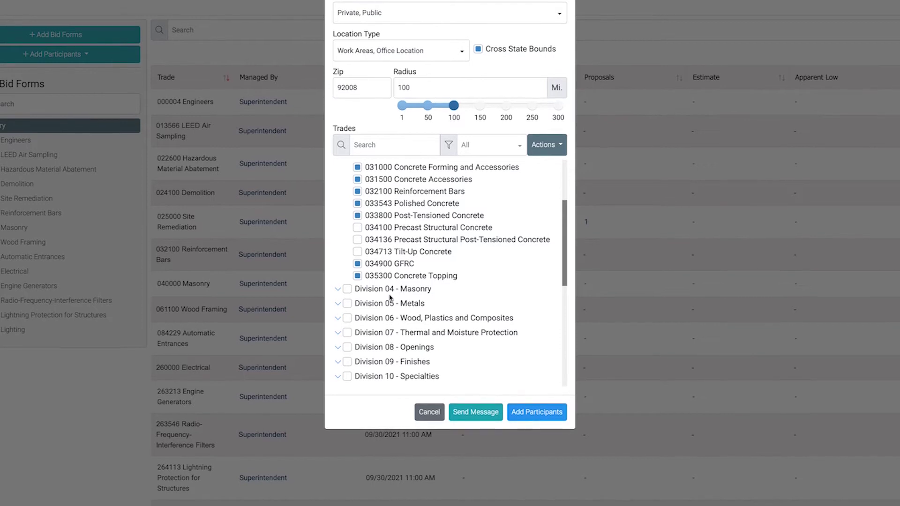
click(349, 360)
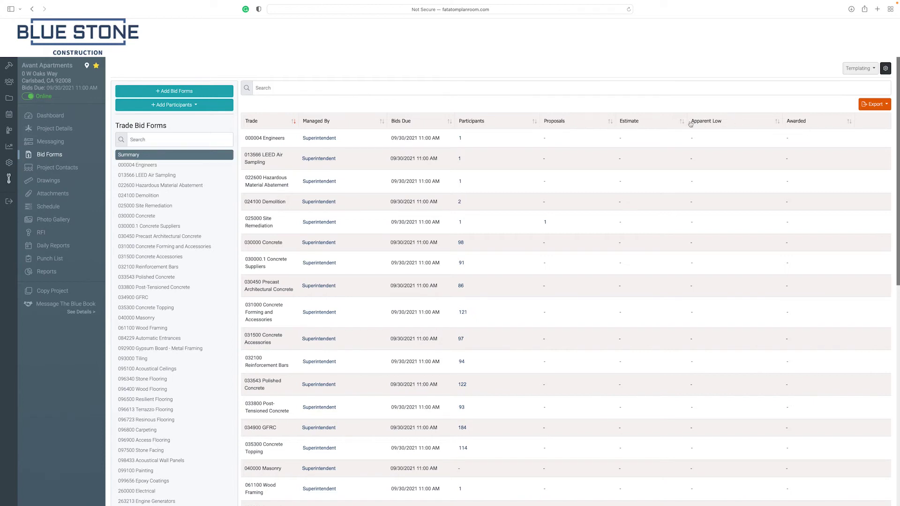
Sort the trade bid forms by Participants descending, putting 099100 Painting (229) first.
click(478, 123)
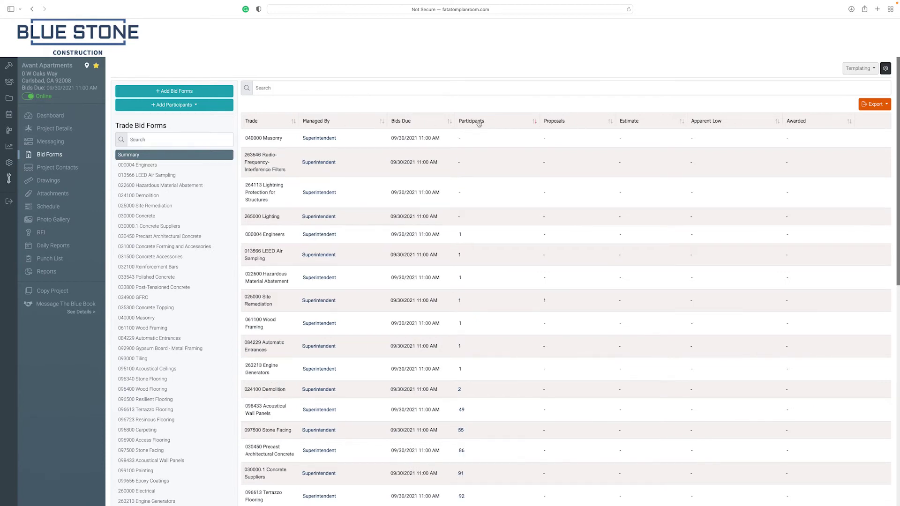
click(479, 123)
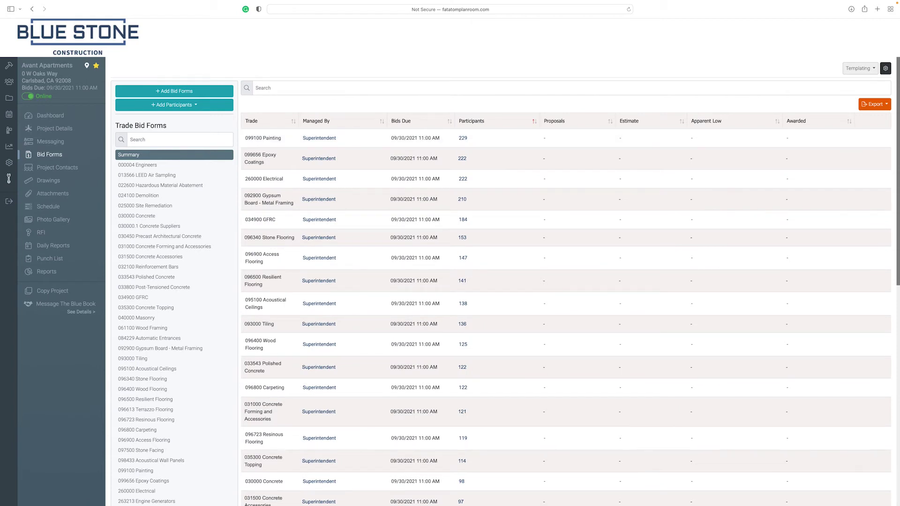
mouse_move(868, 143)
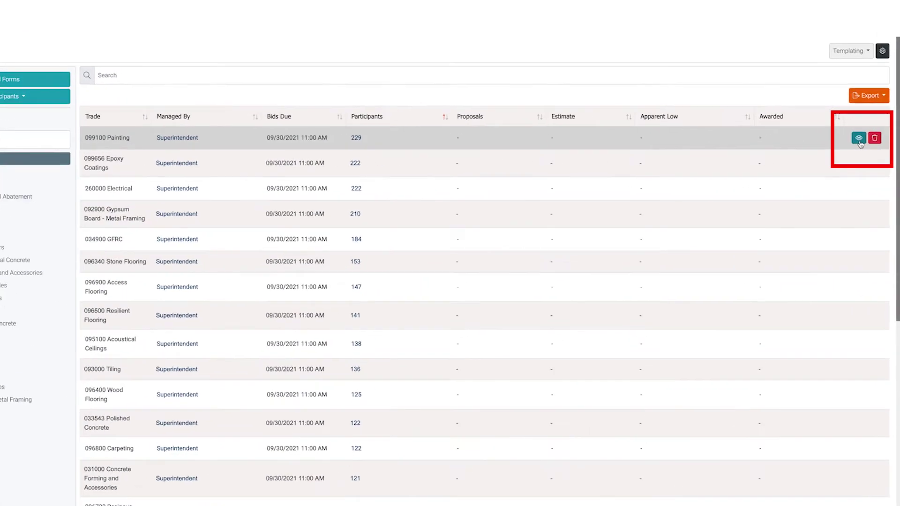
Add a required Sum line item '09-900 Paints and Coatings' to the 099100 Painting form and save.
click(859, 137)
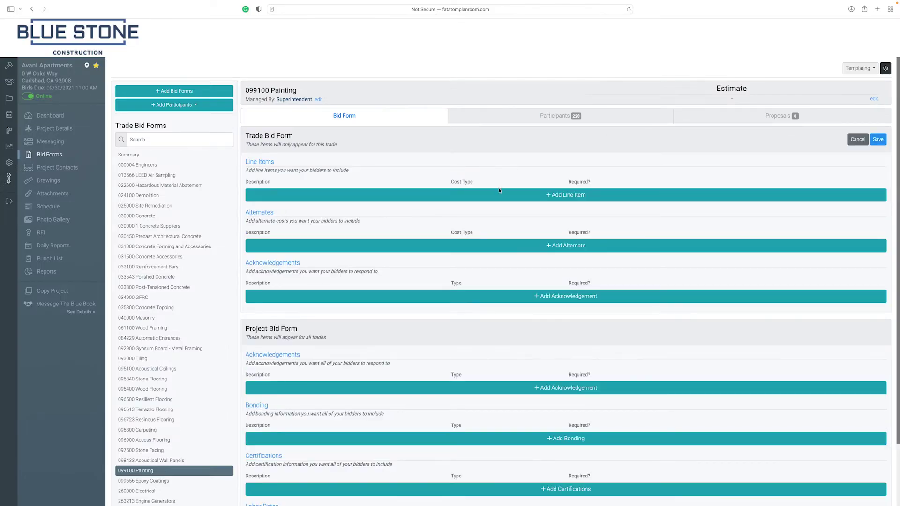
click(495, 198)
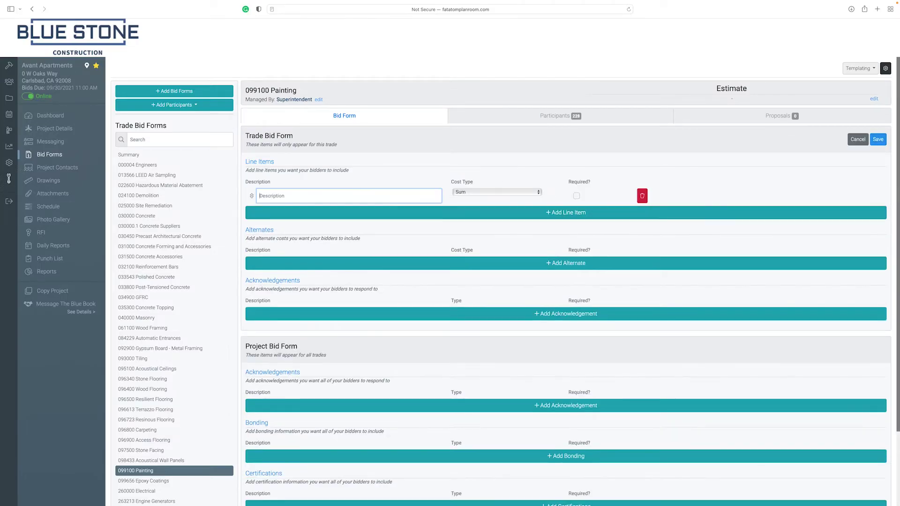
text(09-900 Paints and Coatings)
click(501, 197)
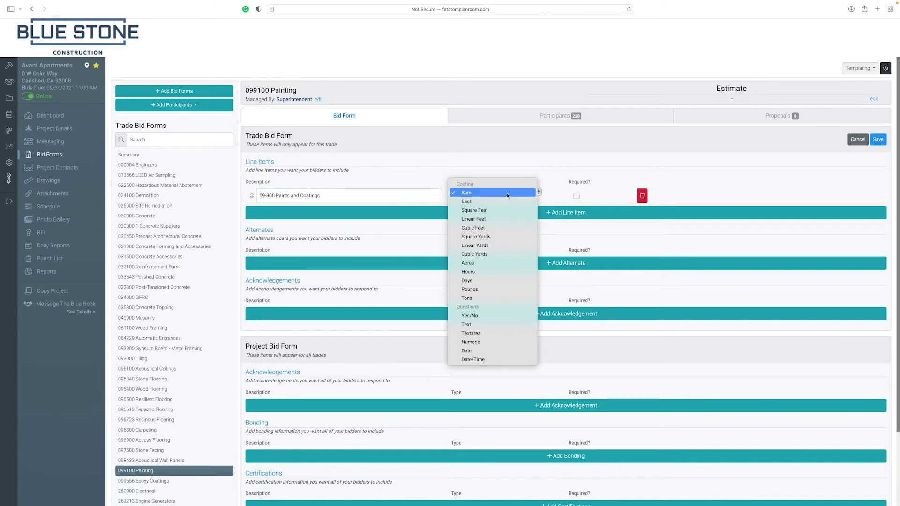
click(507, 194)
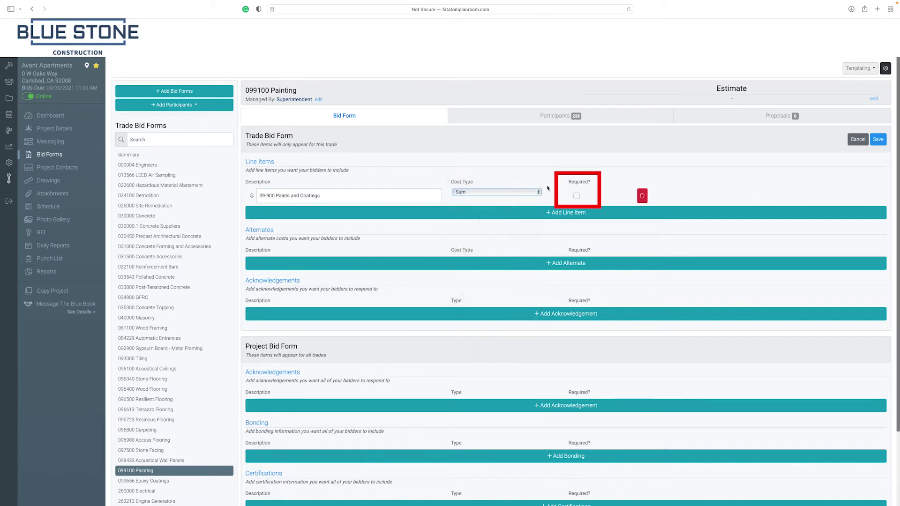
click(576, 196)
scroll(563, 260, down, 4)
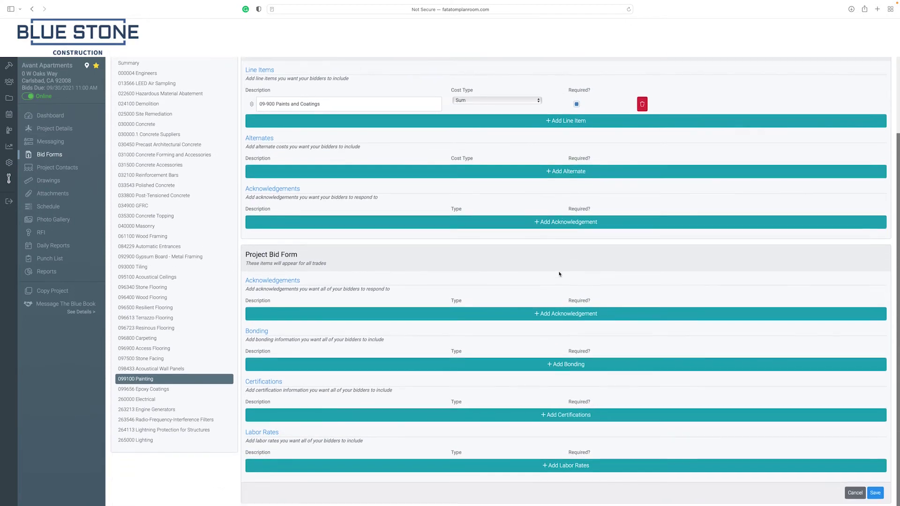
click(876, 495)
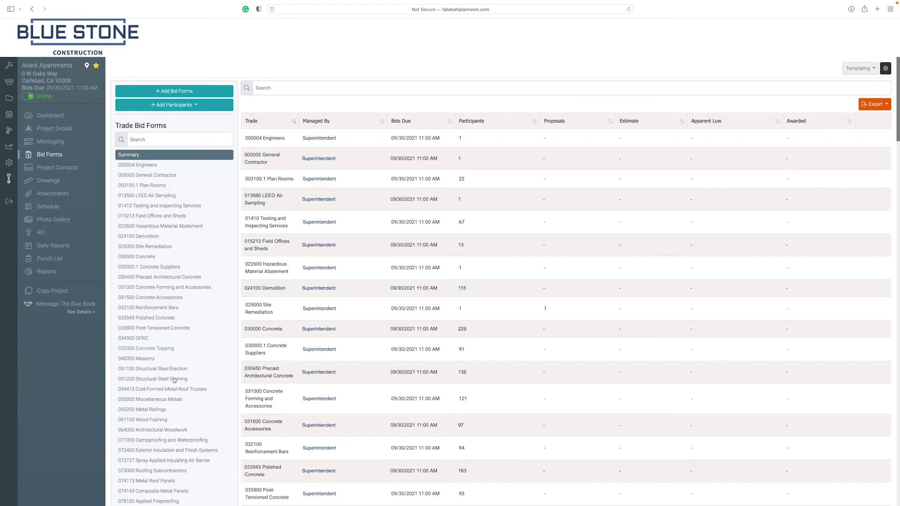
View the 061100 Wood Framing participants and start a proposal for the participating company.
click(158, 420)
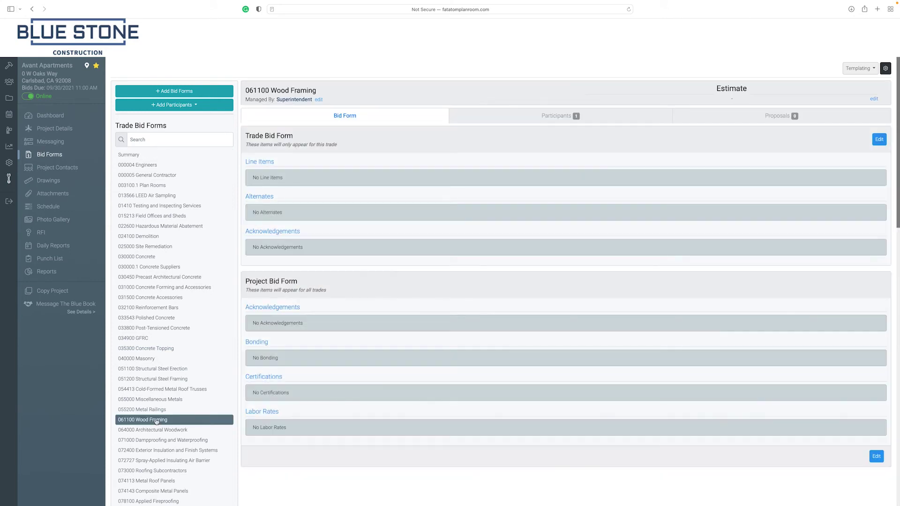
click(499, 121)
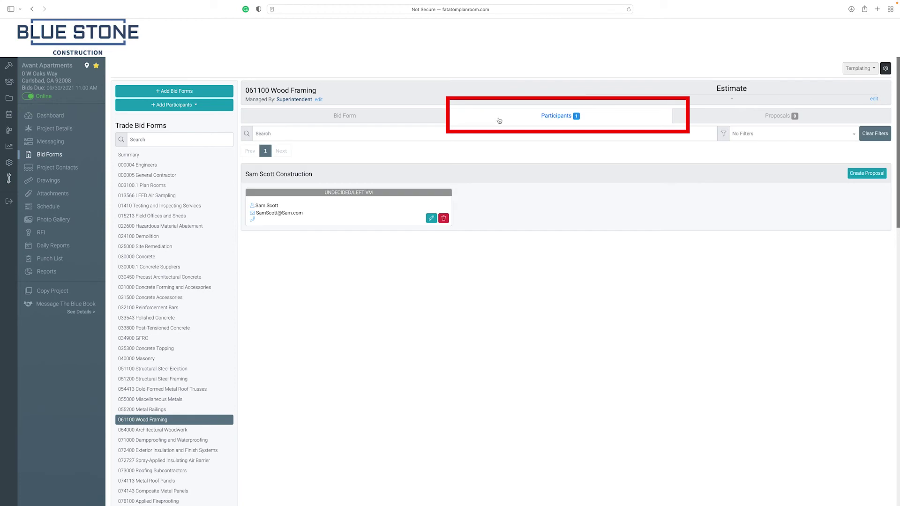
click(873, 175)
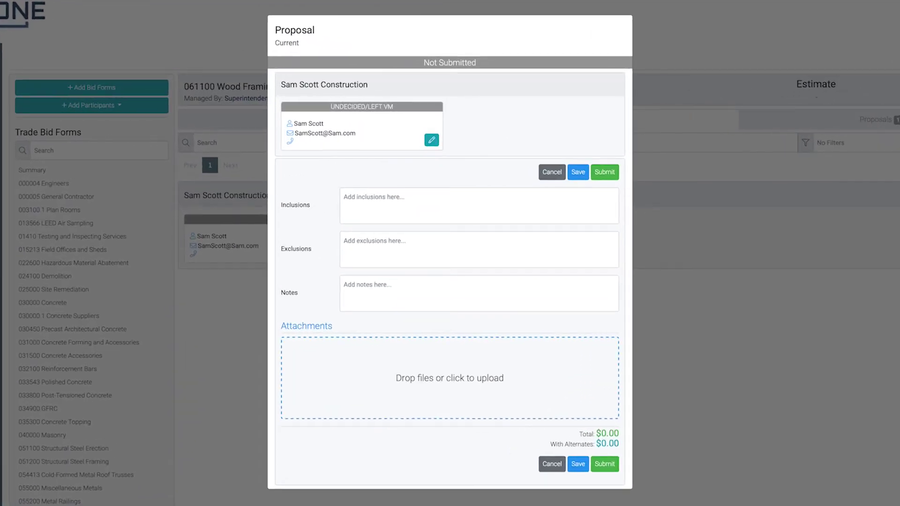
List Material 15,000 as an inclusion, then save and submit the Wood Framing proposal.
click(384, 194)
click(580, 465)
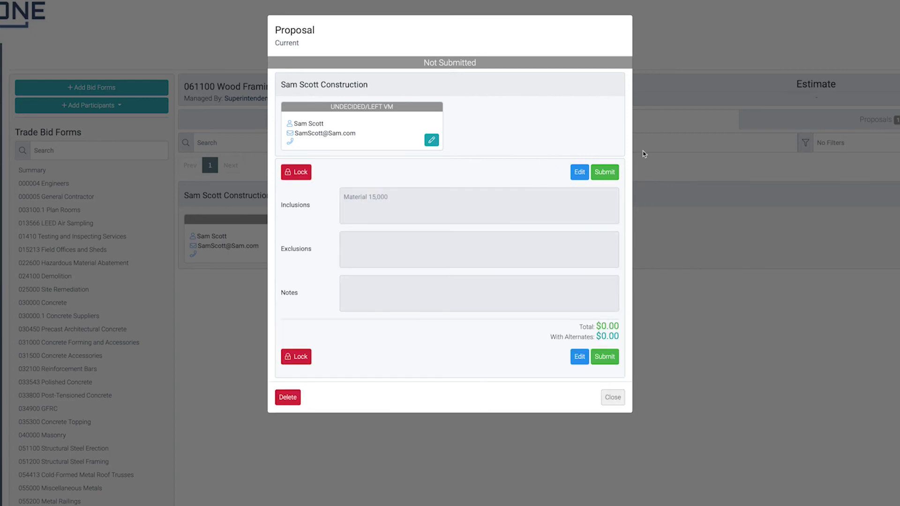
click(613, 173)
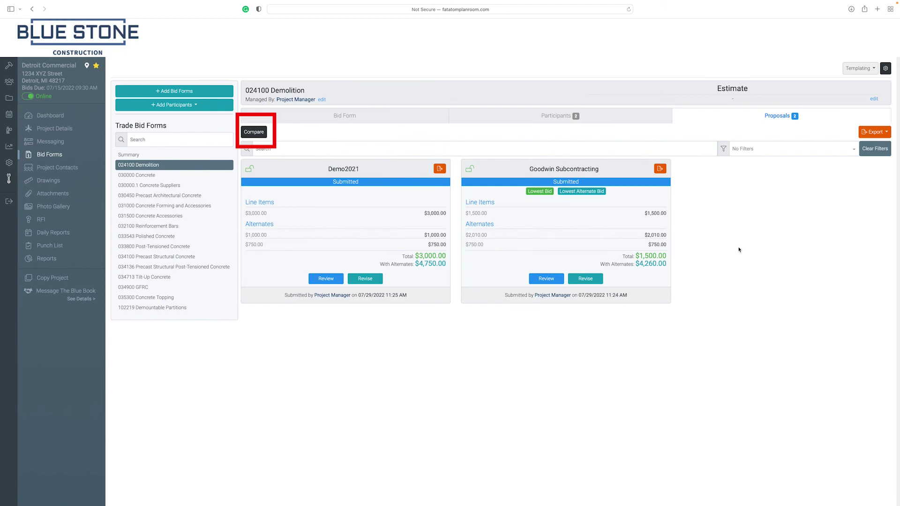
Choose to compare the two submitted 024100 Demolition proposals.
click(264, 134)
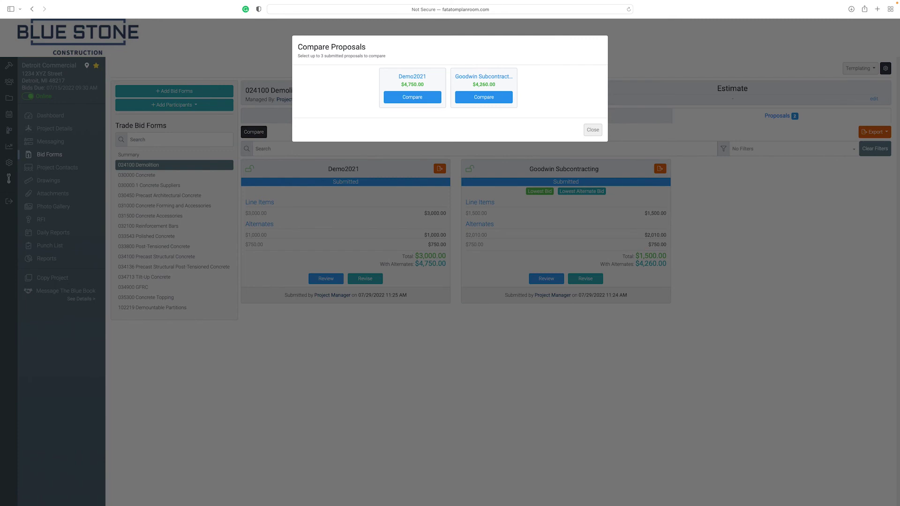
Add the Demo2021 and Goodwin Subcontracting proposals to the side-by-side comparison.
click(416, 98)
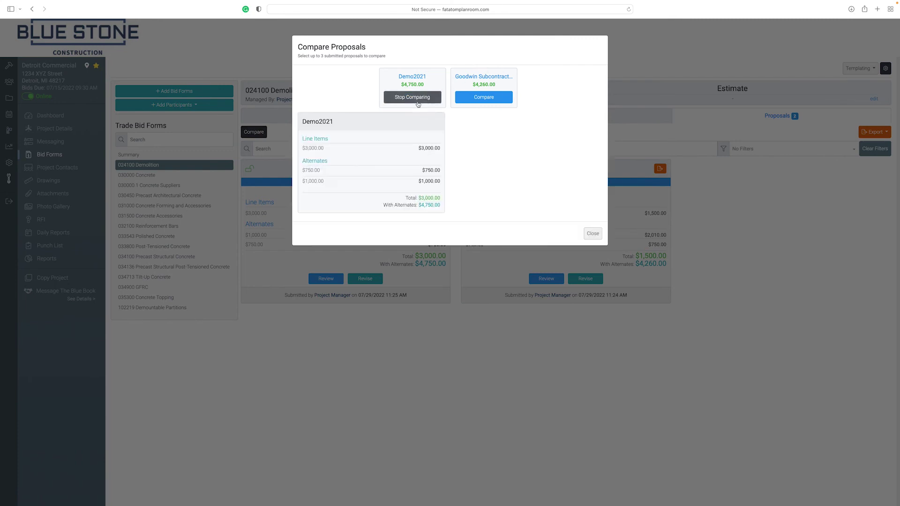
click(499, 97)
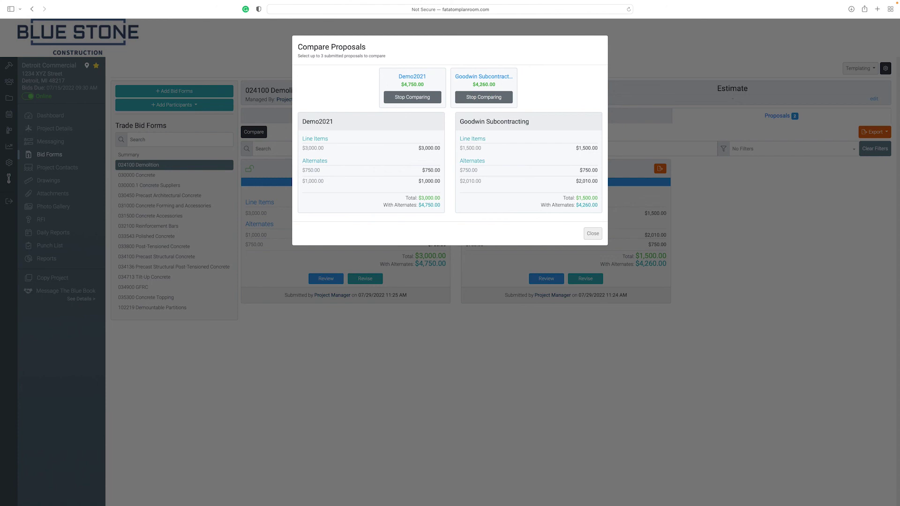